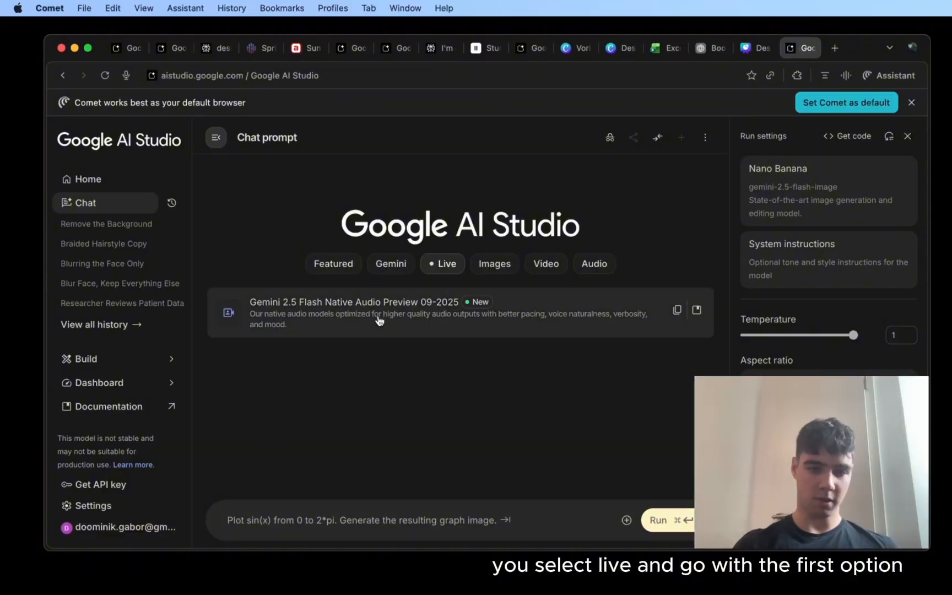
Start a live session with Gemini 2.5 Flash Native Audio Preview 09-2025 that shares the Google AI Studio window, and reposition the stream preview
click(382, 318)
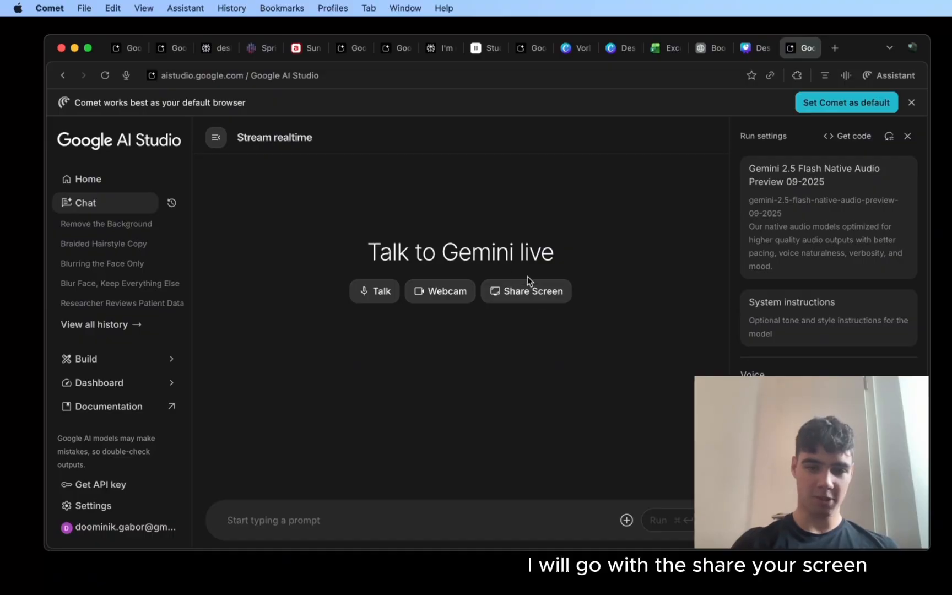
click(532, 294)
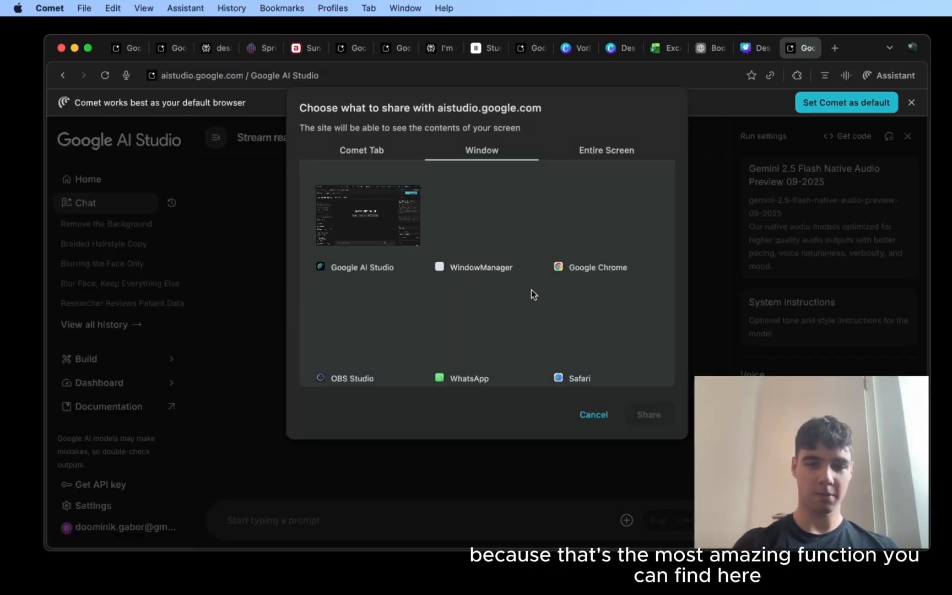
click(401, 226)
click(649, 414)
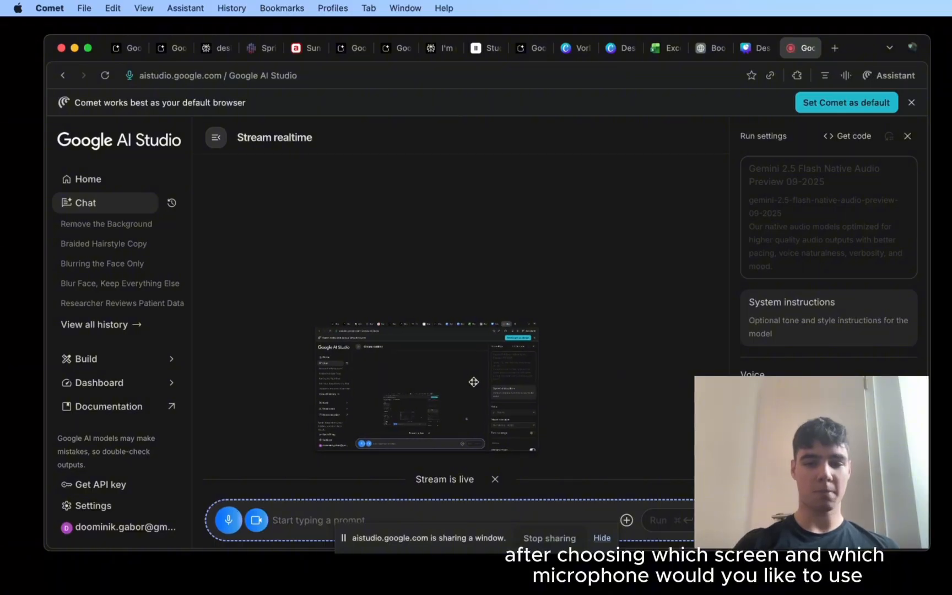
drag(408, 394, 477, 404)
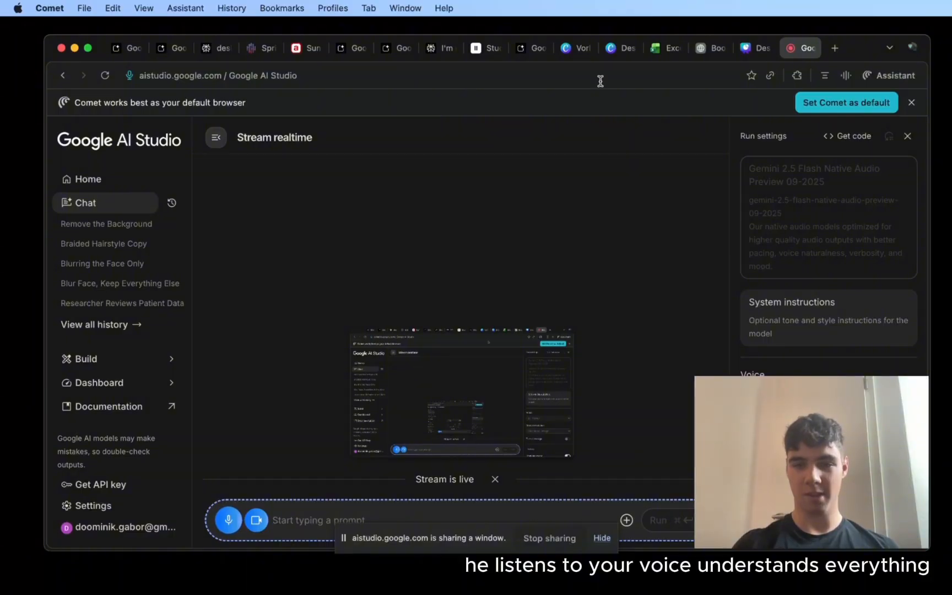
Switch to the untitled Canva presentation, add a second page and insert a default heading on it
click(756, 48)
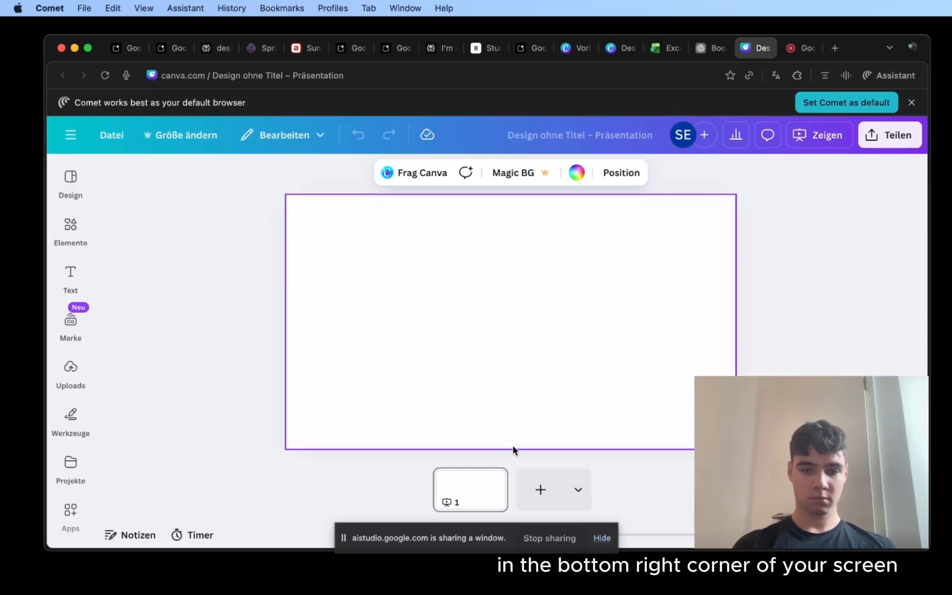
click(532, 484)
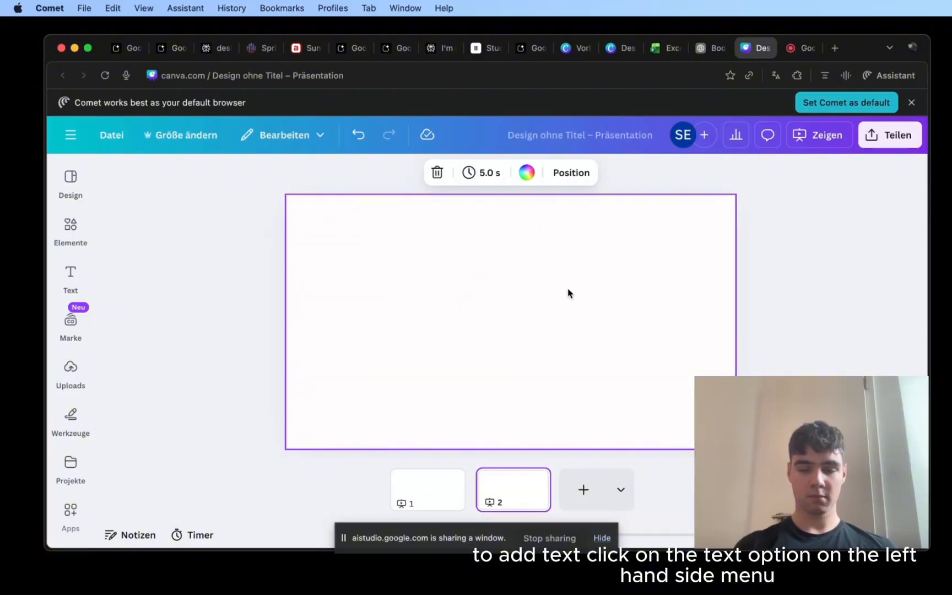
click(70, 275)
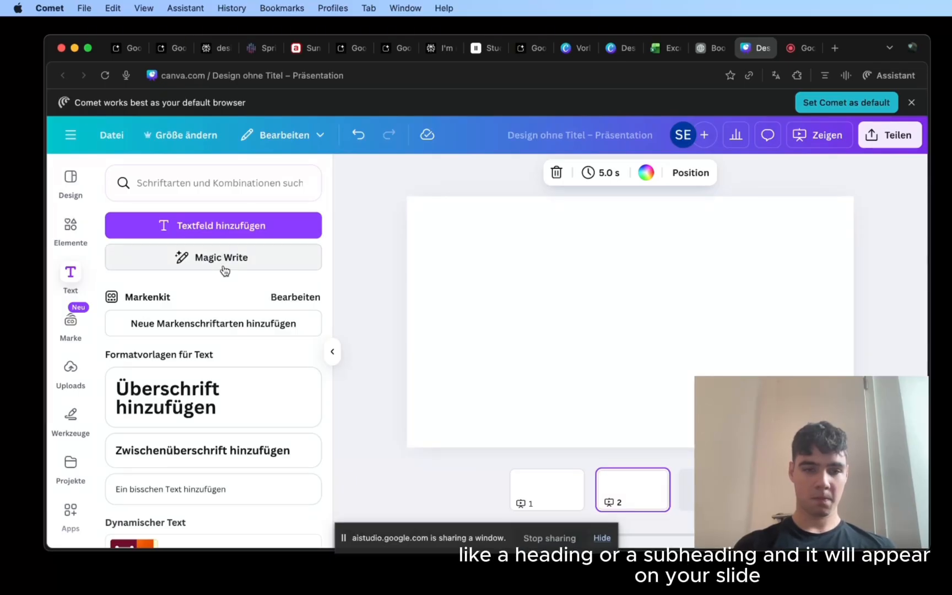
click(213, 389)
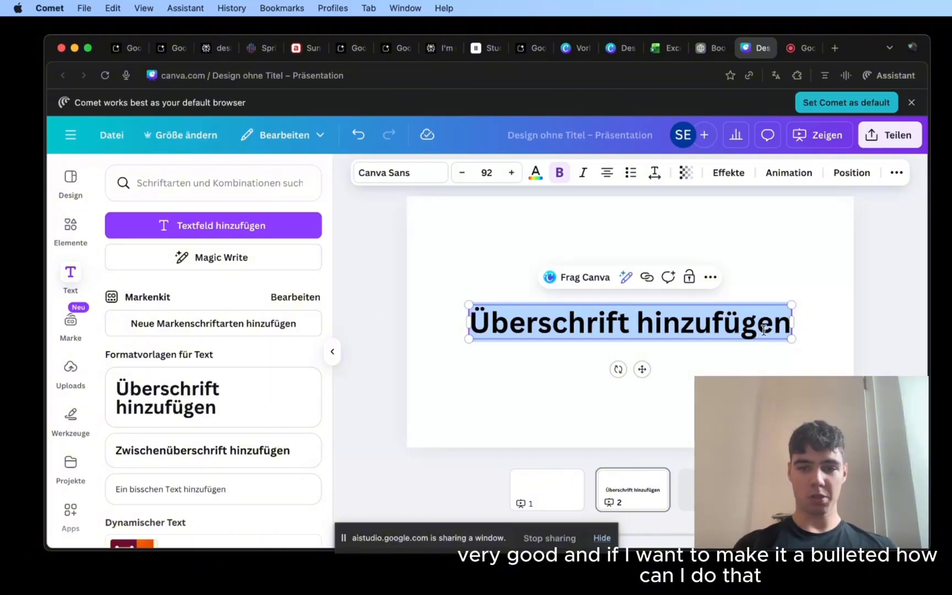
Format the whole heading text "Überschrift hinzufügen" on page 2 as a bulleted list
click(664, 321)
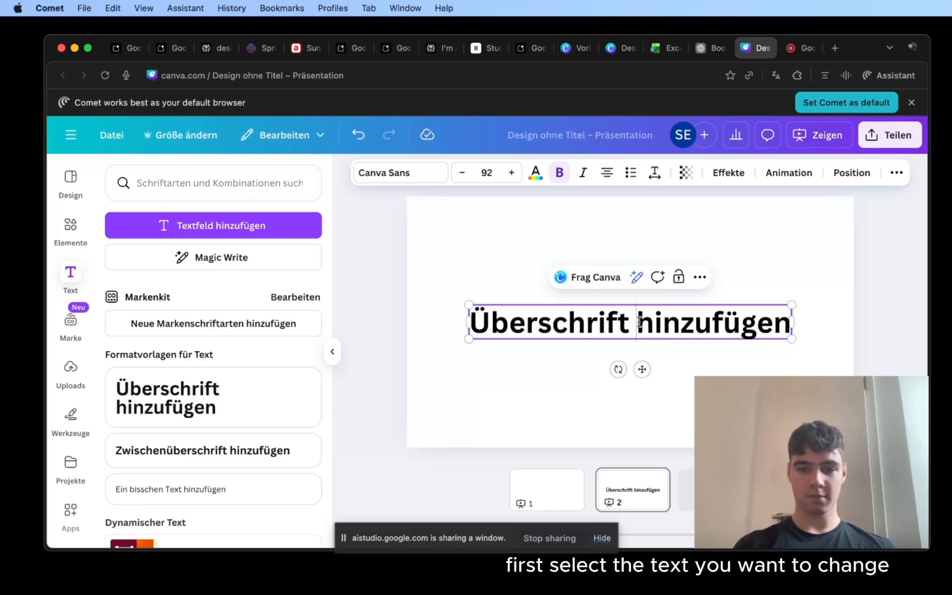
drag(473, 317, 798, 318)
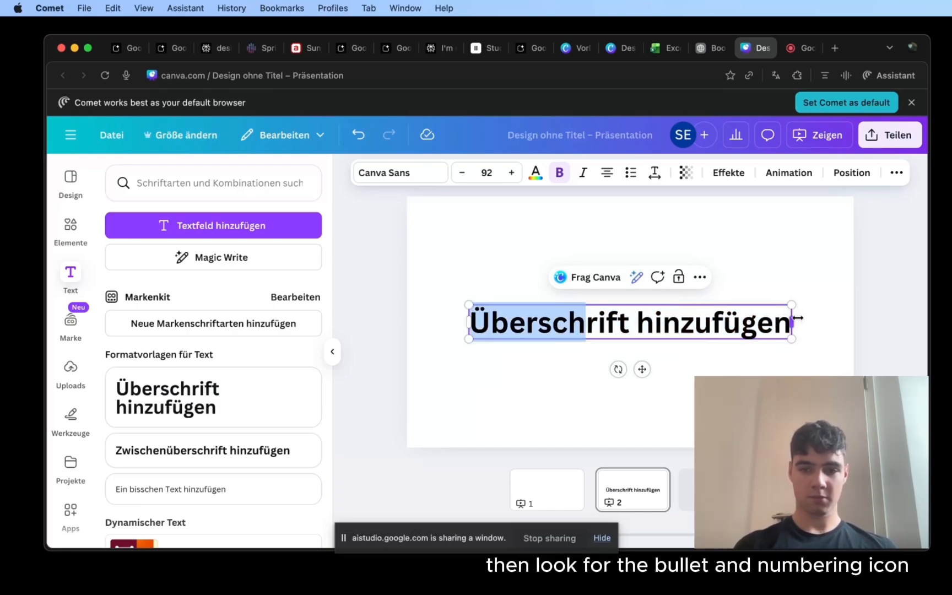
click(502, 334)
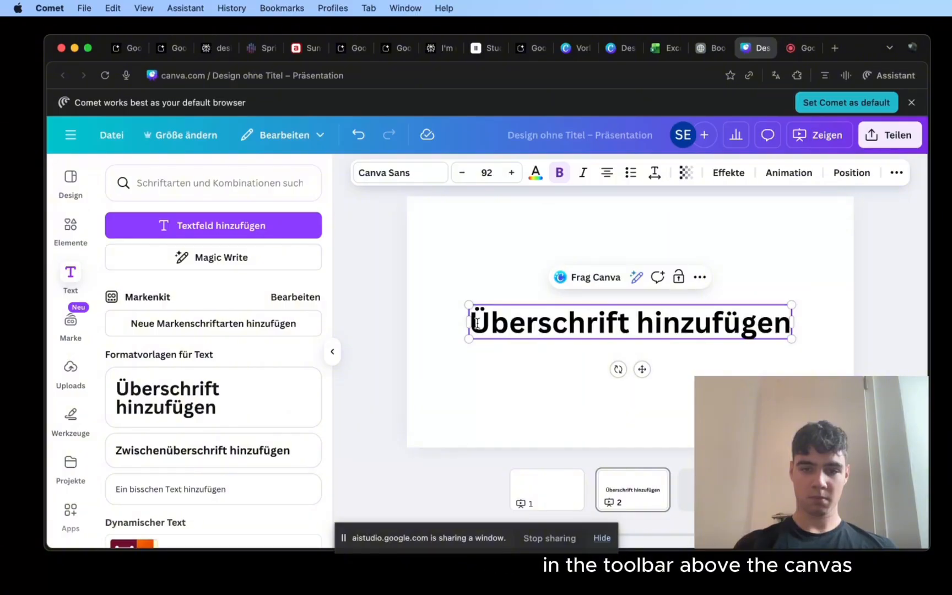
drag(477, 323, 793, 323)
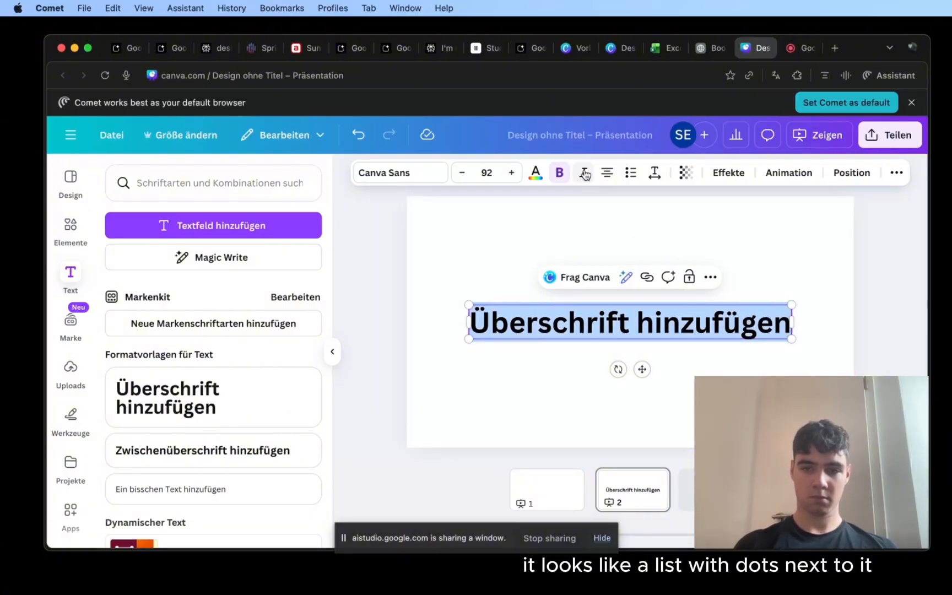
click(629, 176)
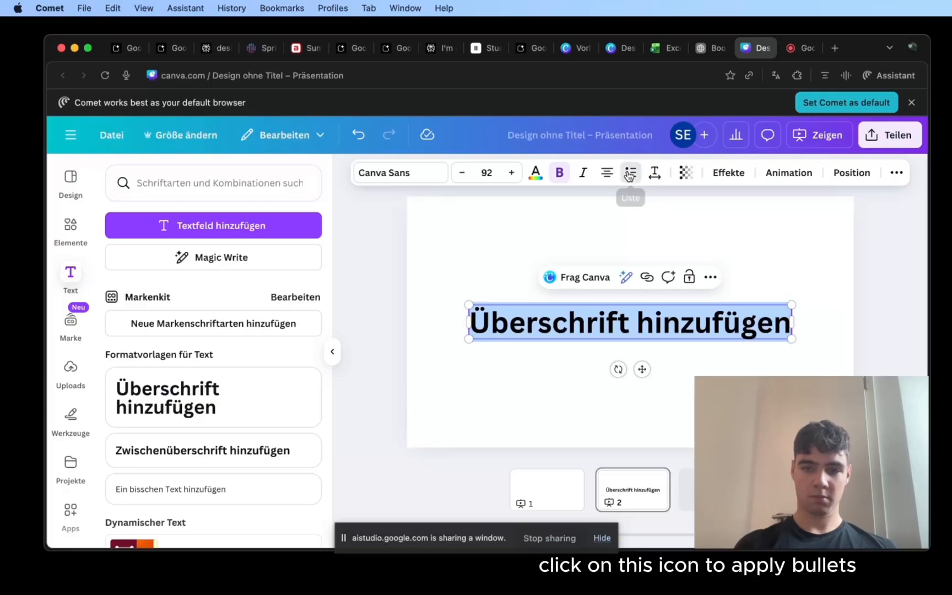
Reduce the font size of the bulleted heading to 88
click(485, 319)
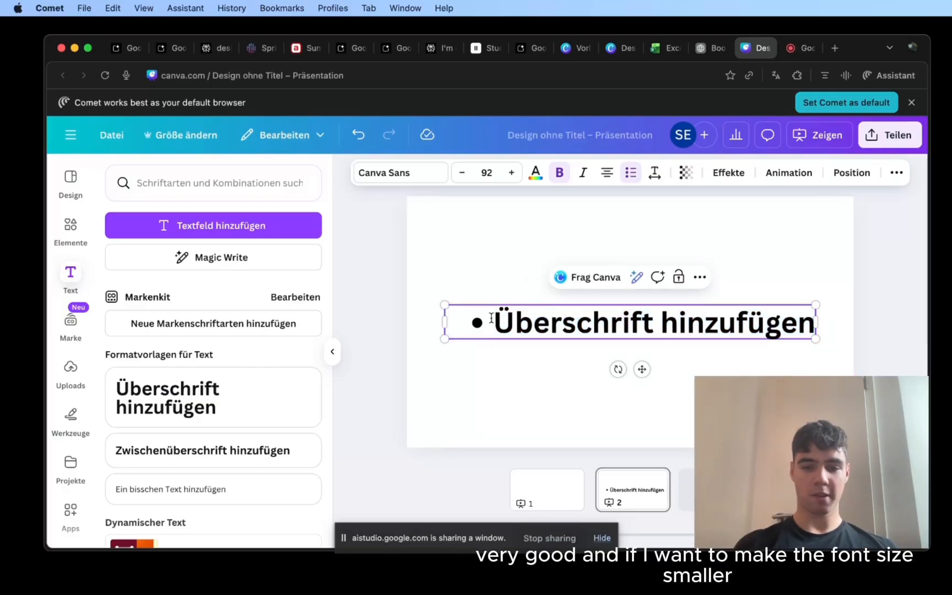
drag(488, 321, 859, 315)
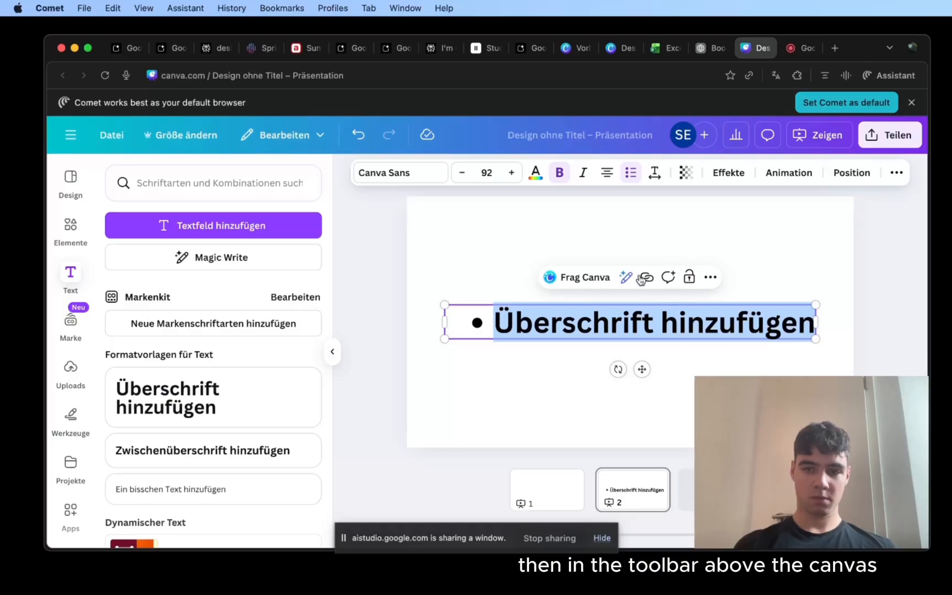
click(463, 174)
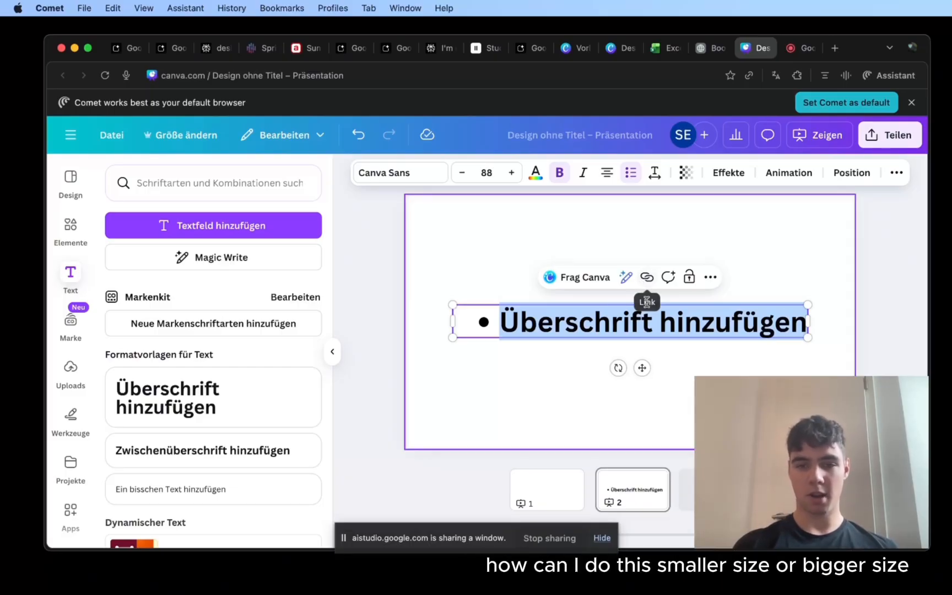
click(558, 302)
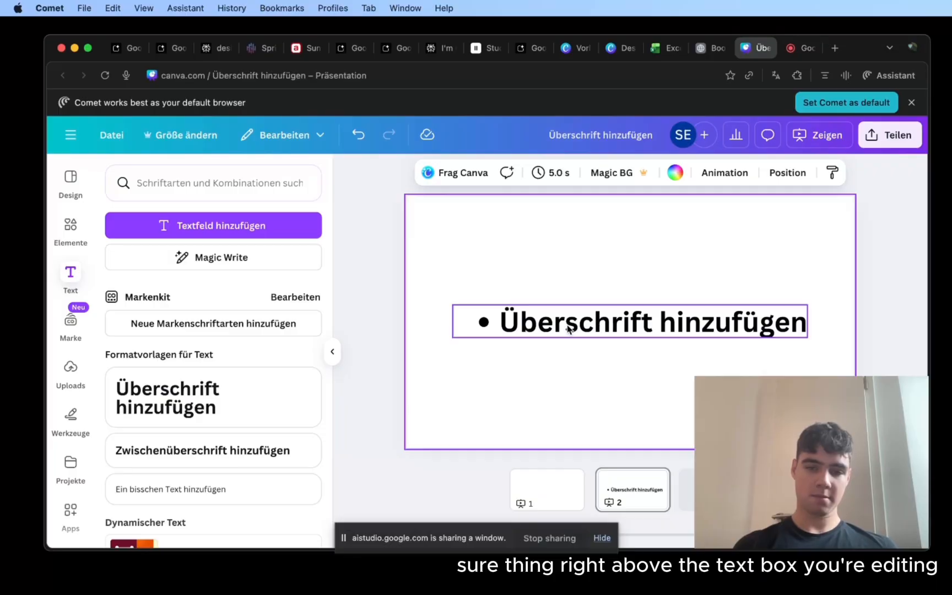
Lower the heading's font size to 87, and raise it back to 88
double_click(497, 325)
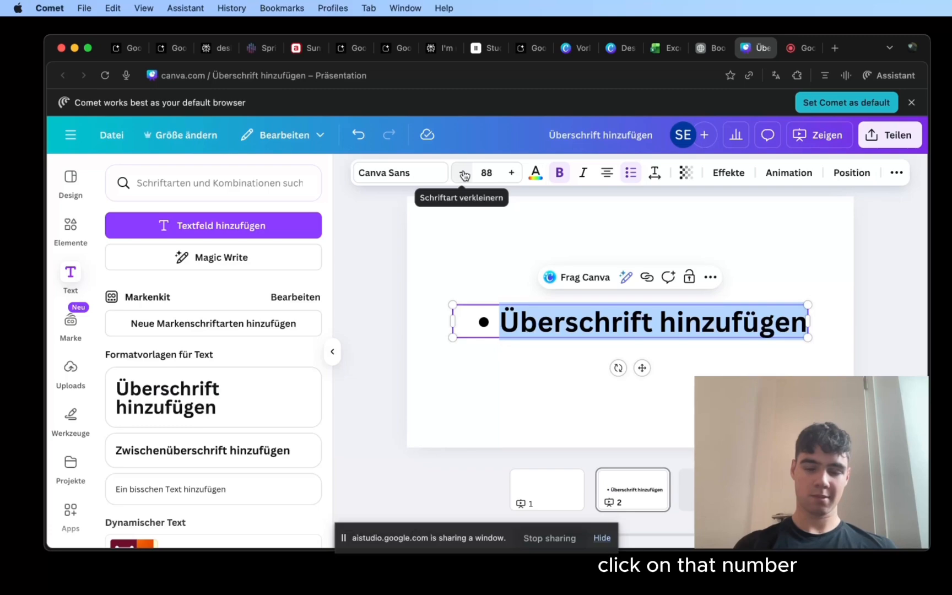
click(486, 172)
click(462, 175)
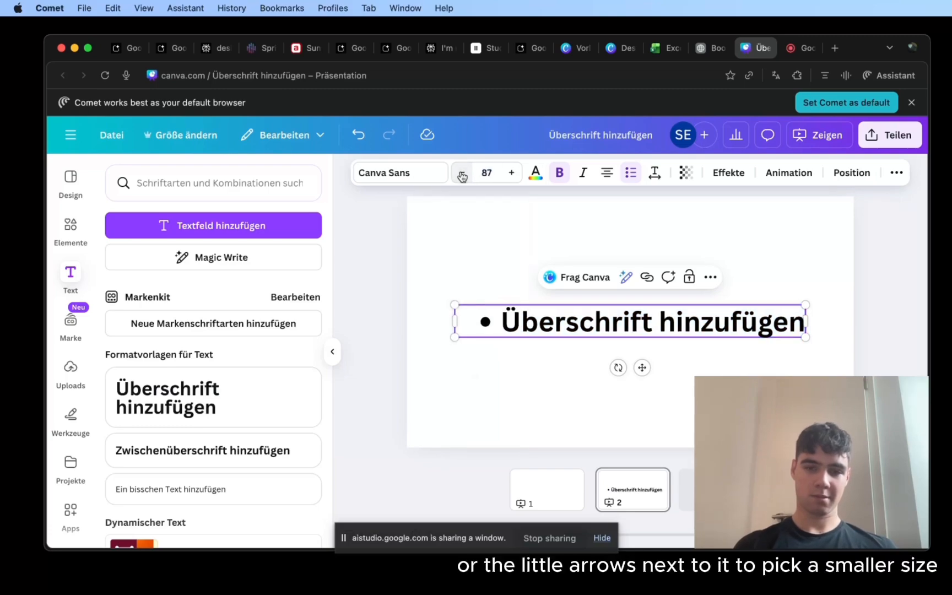
click(511, 173)
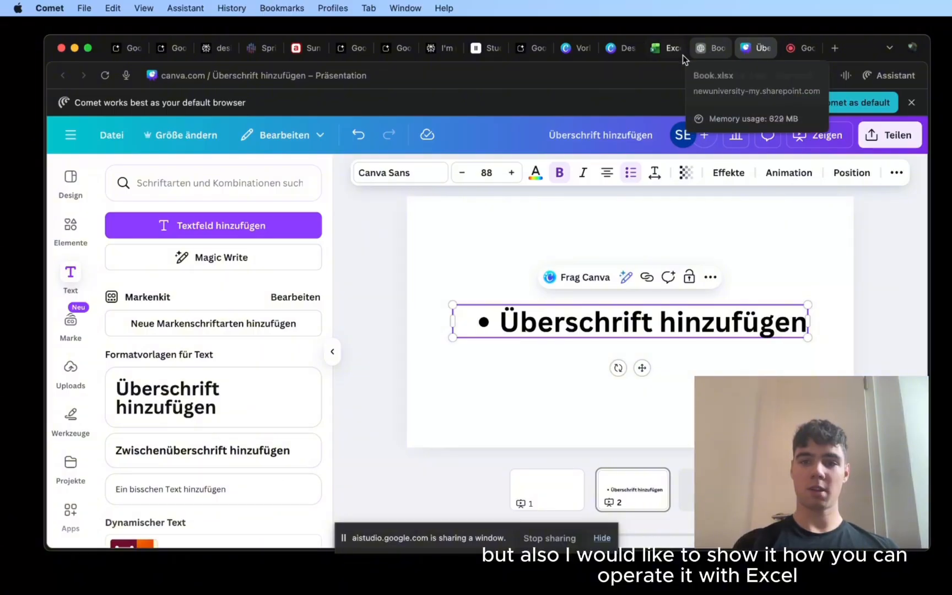
Switch to the Book.xlsx workbook in Excel and select the three numbers in cells A1:A3
click(666, 49)
click(710, 51)
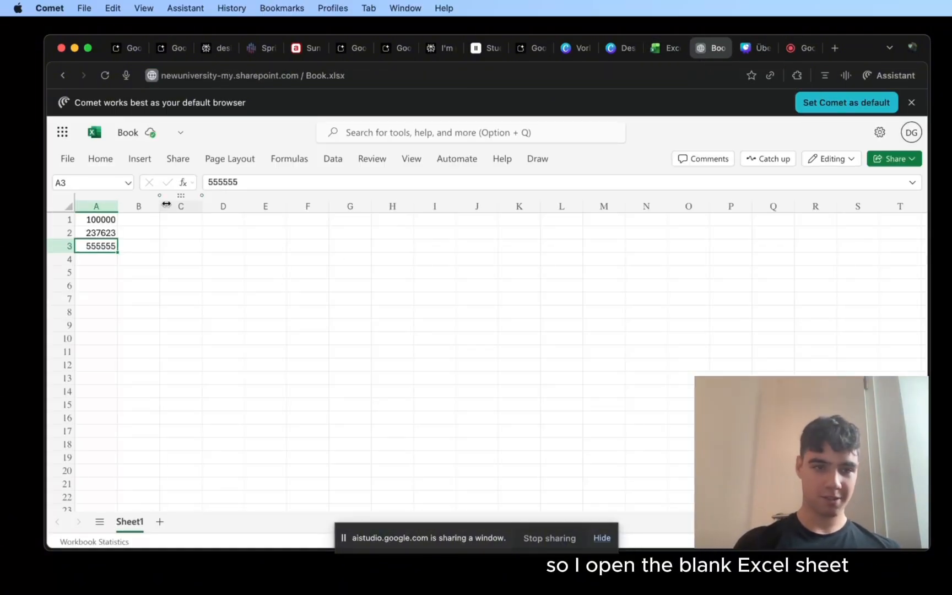
click(104, 271)
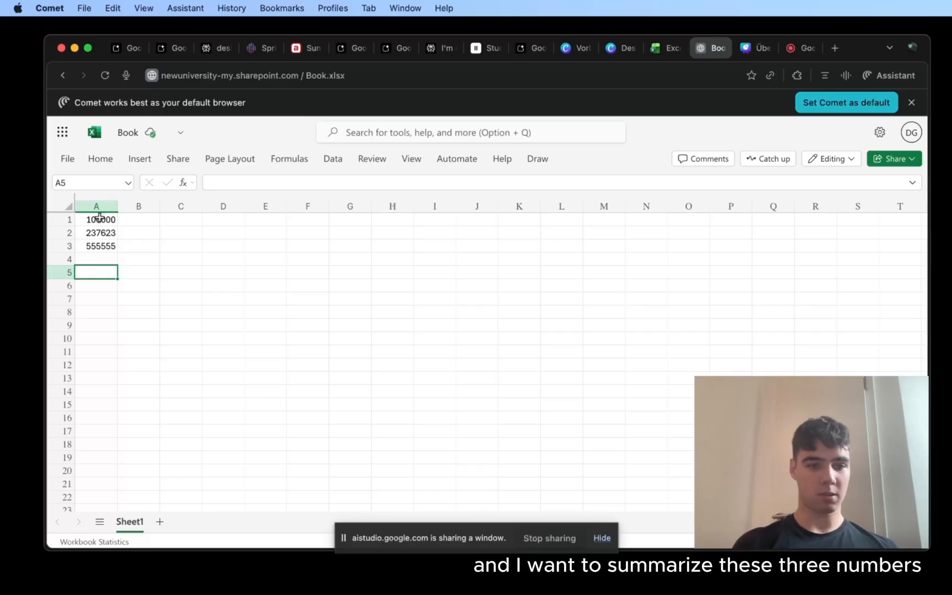
drag(99, 216, 100, 246)
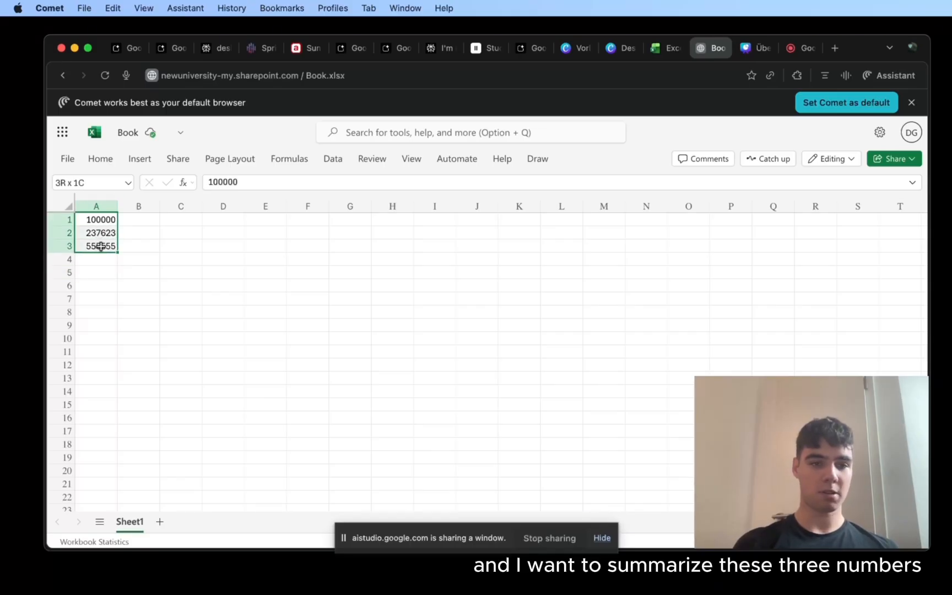
Write the formula =SUM(c2:c4) in cell C5
click(175, 269)
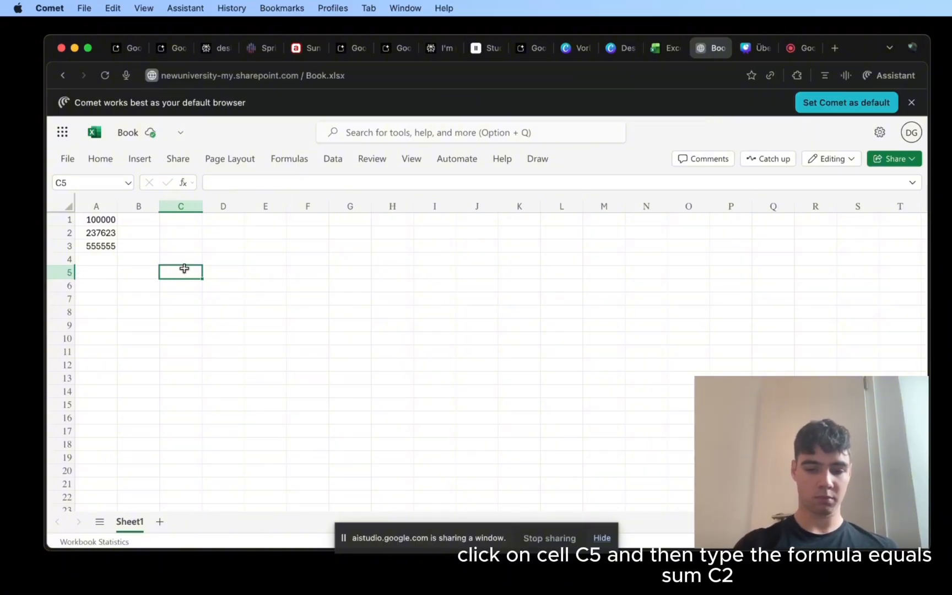
text(=)
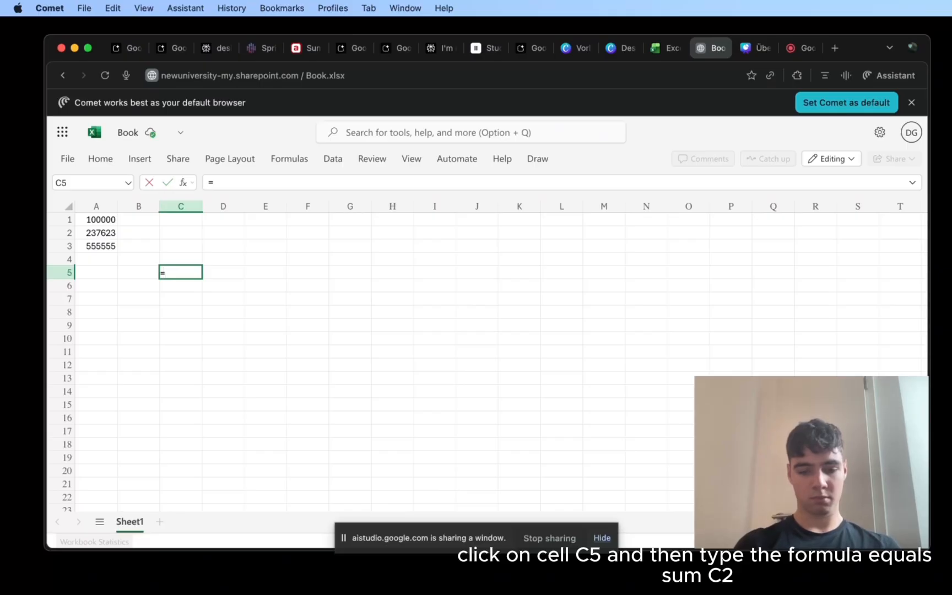
text(SUM)
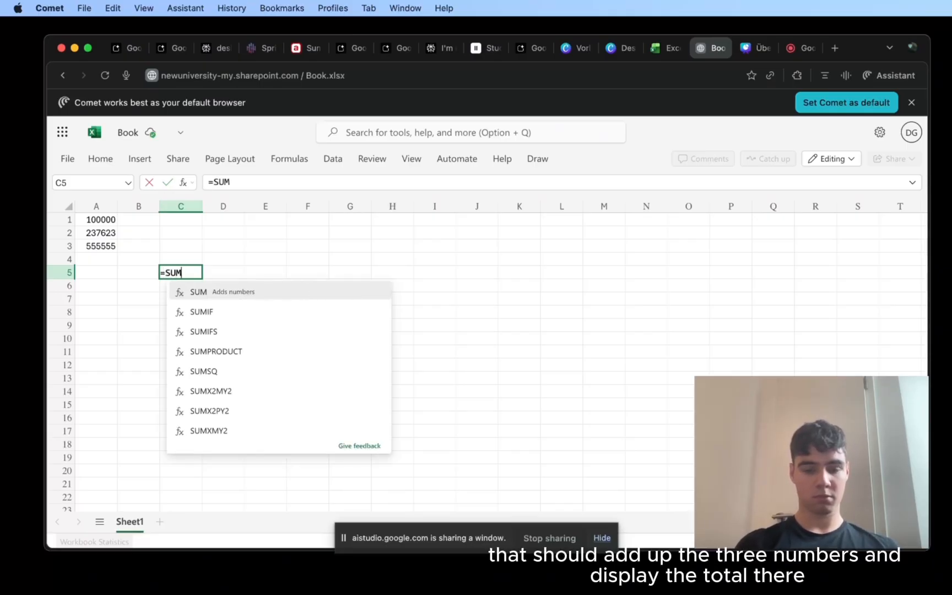
text((c)
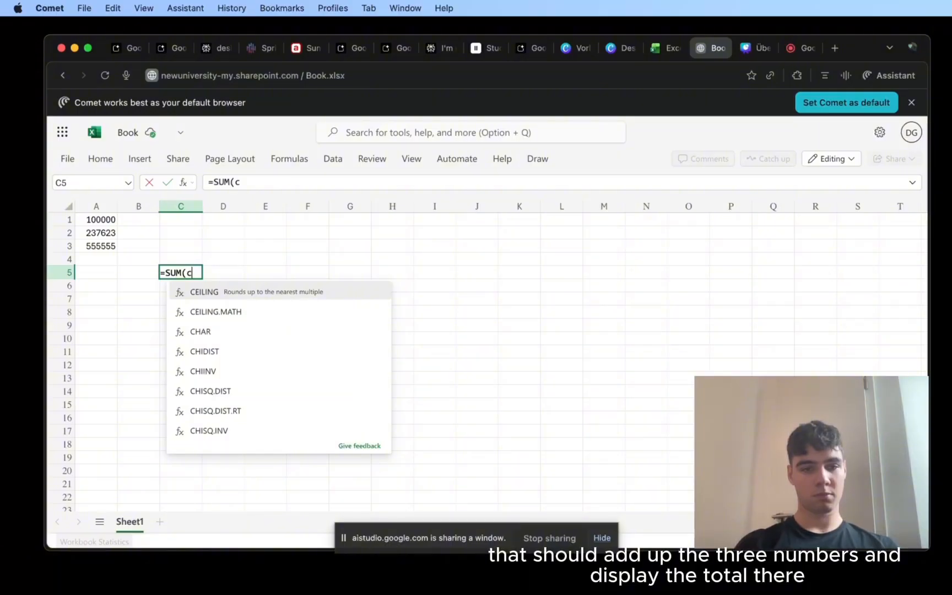
key(BackSpace)
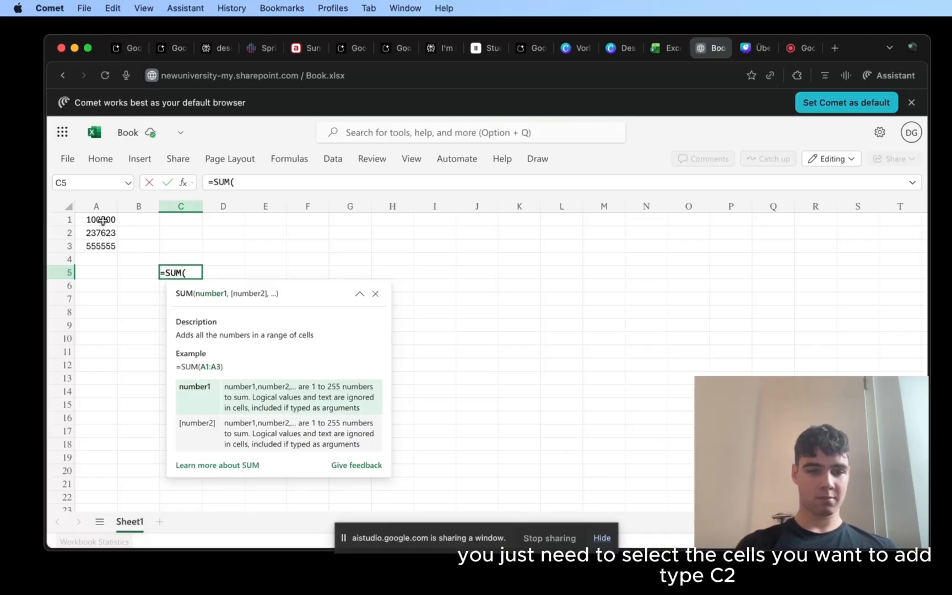
text(c2)
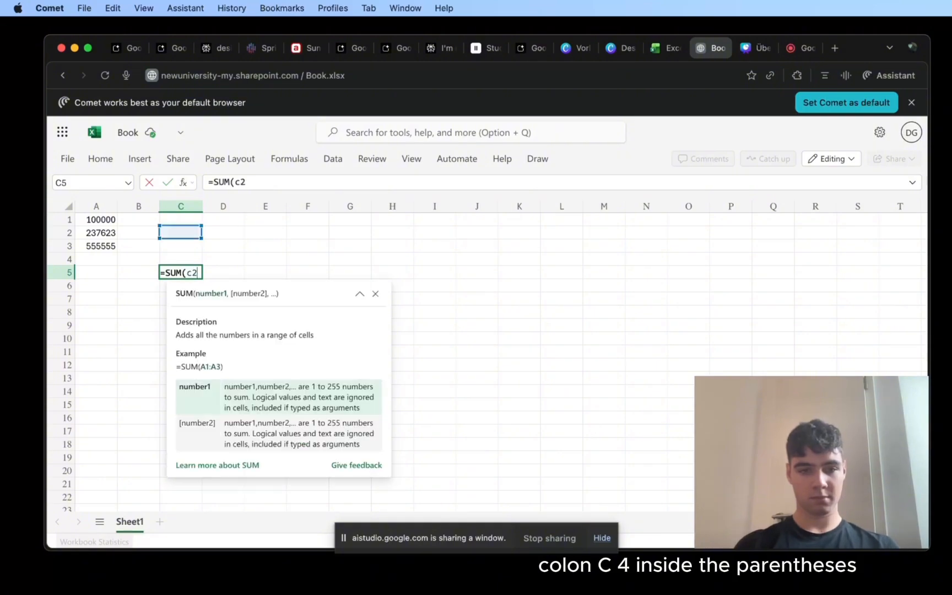
text(:)
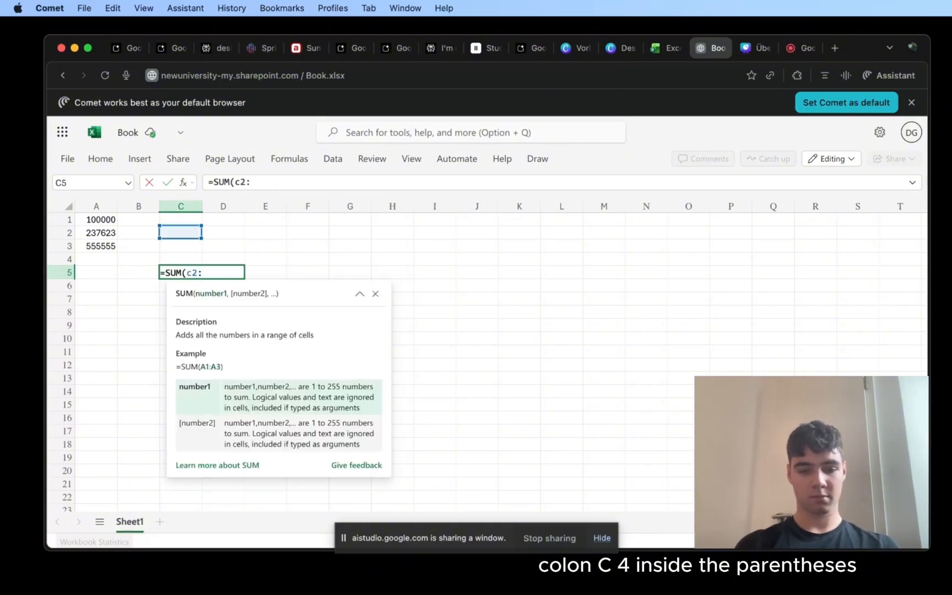
text(c4)
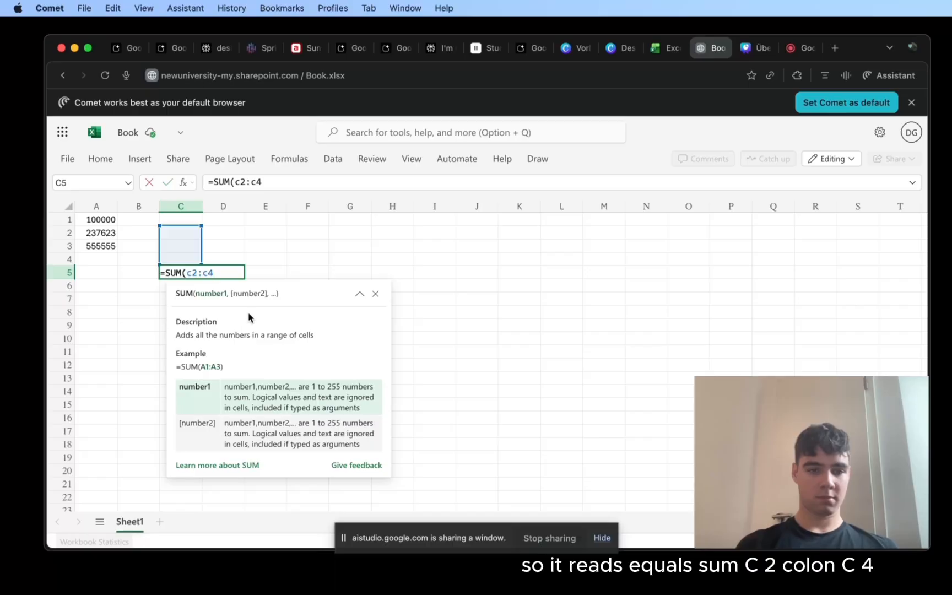
text())
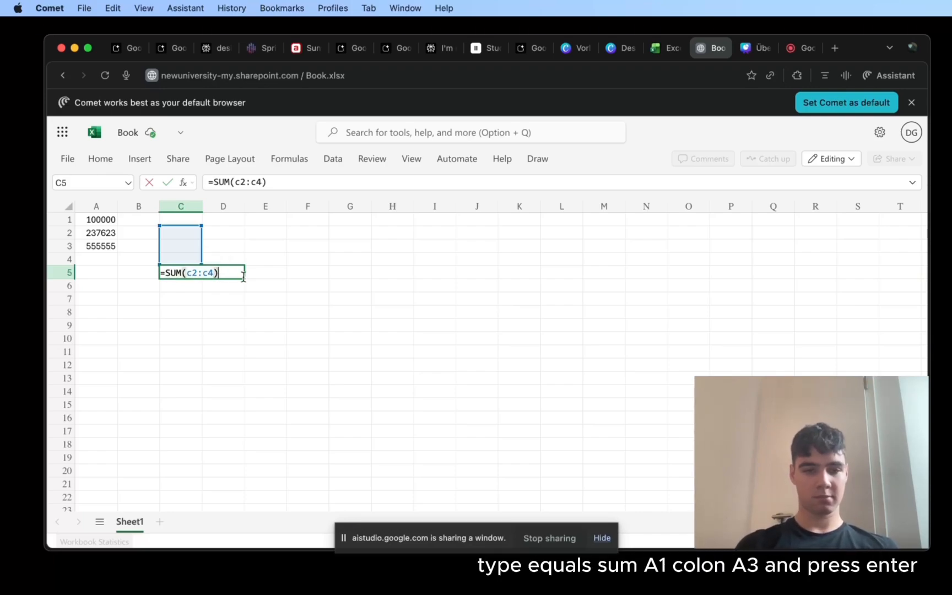
Change the summed range in cell C5 so the formula reads =SUM(A1:A3), and commit it
key(BackSpace)
key(BackSpace)
key(BackSpace)
key(BackSpace)
key(BackSpace)
key(BackSpace)
text(a)
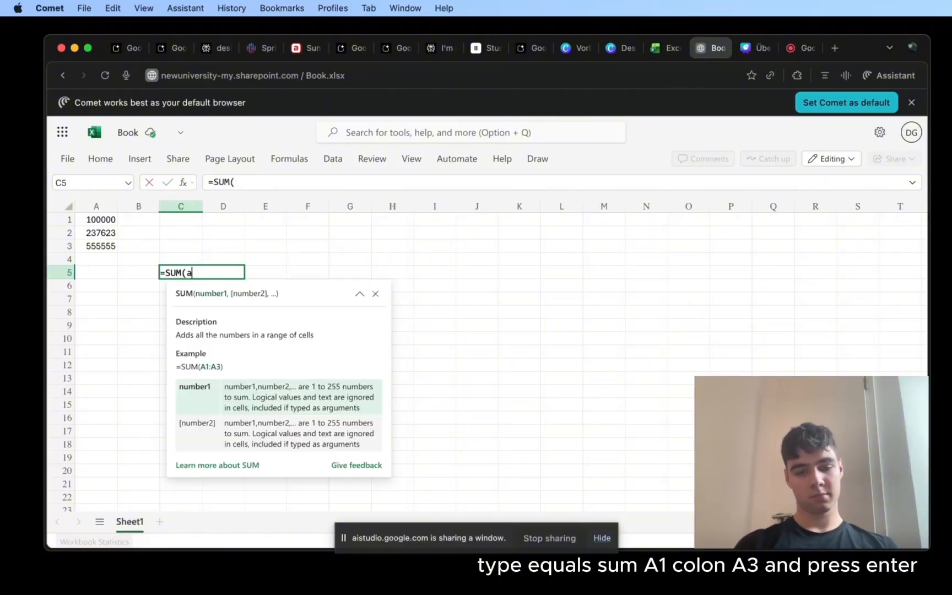
text(i:a)
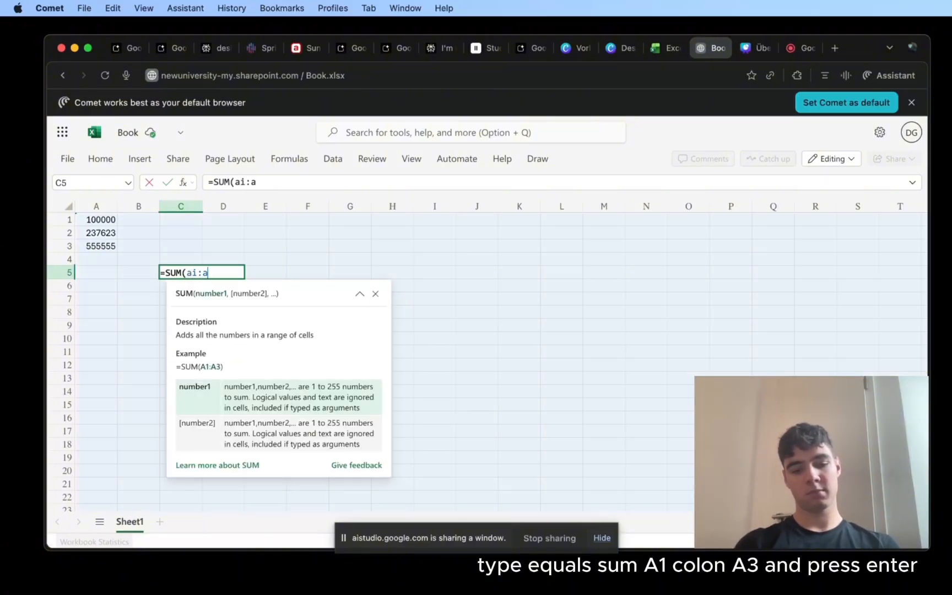
text(3))
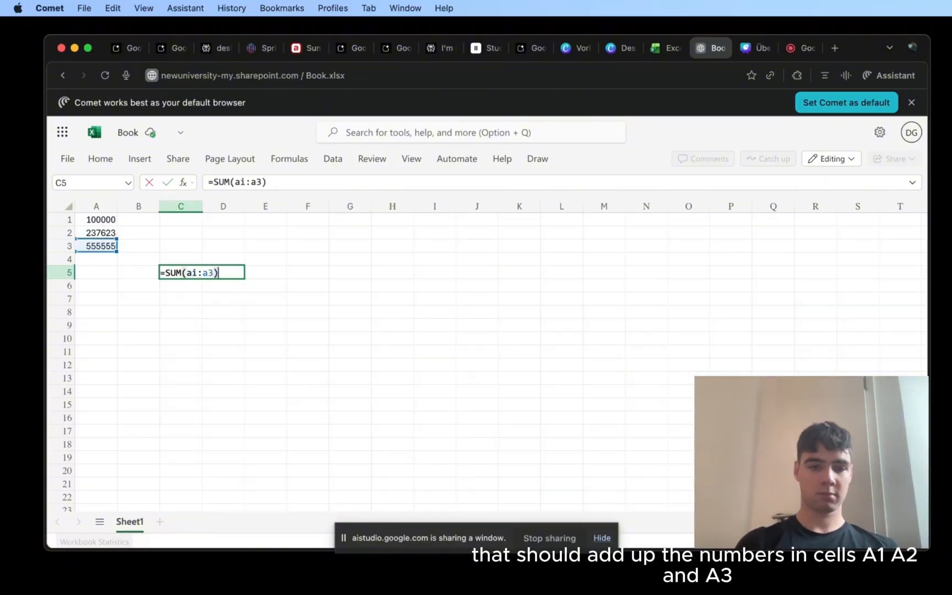
click(197, 273)
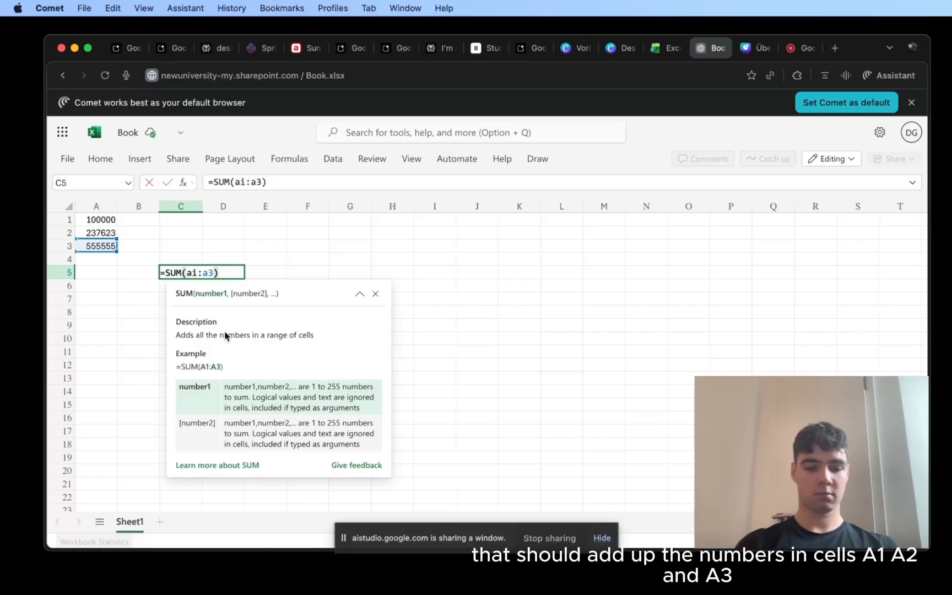
key(BackSpace)
text(1)
key(Return)
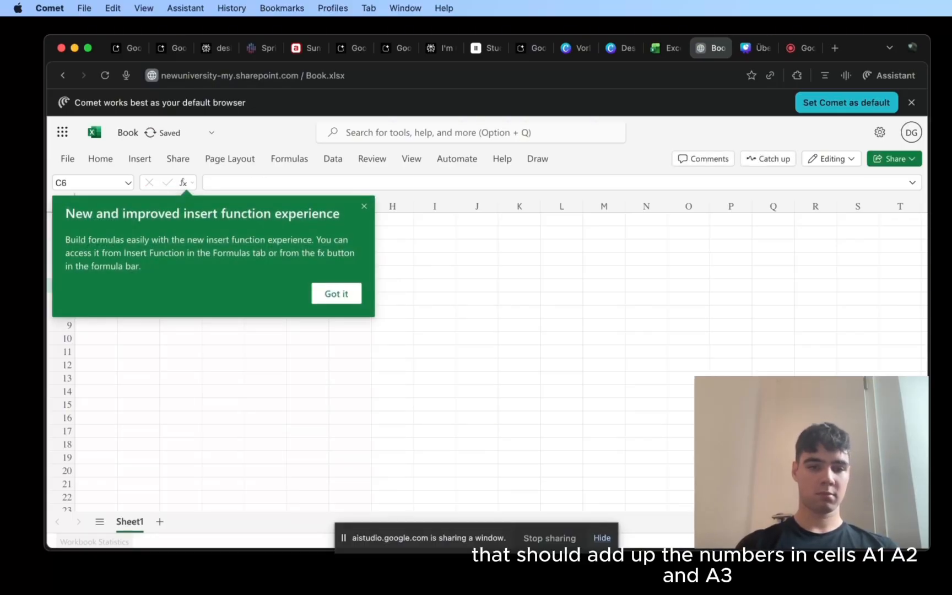
Fill cell C5 with a light blue theme color and make its value bold
click(182, 272)
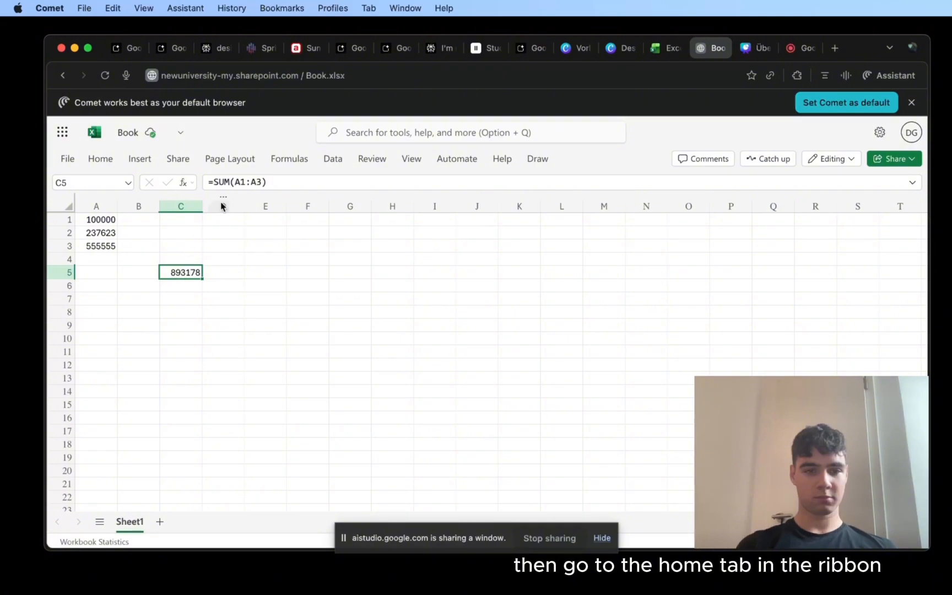
click(96, 164)
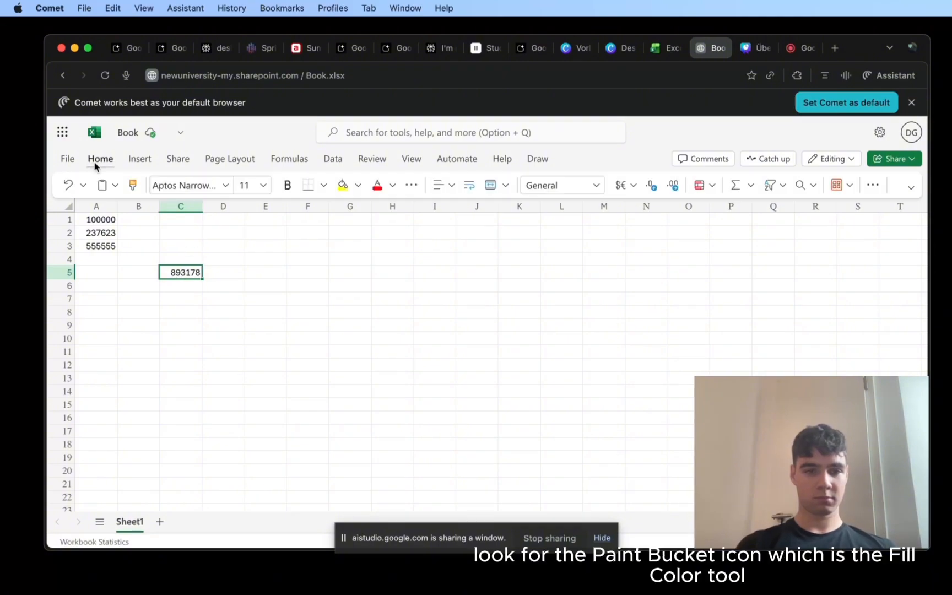
click(351, 185)
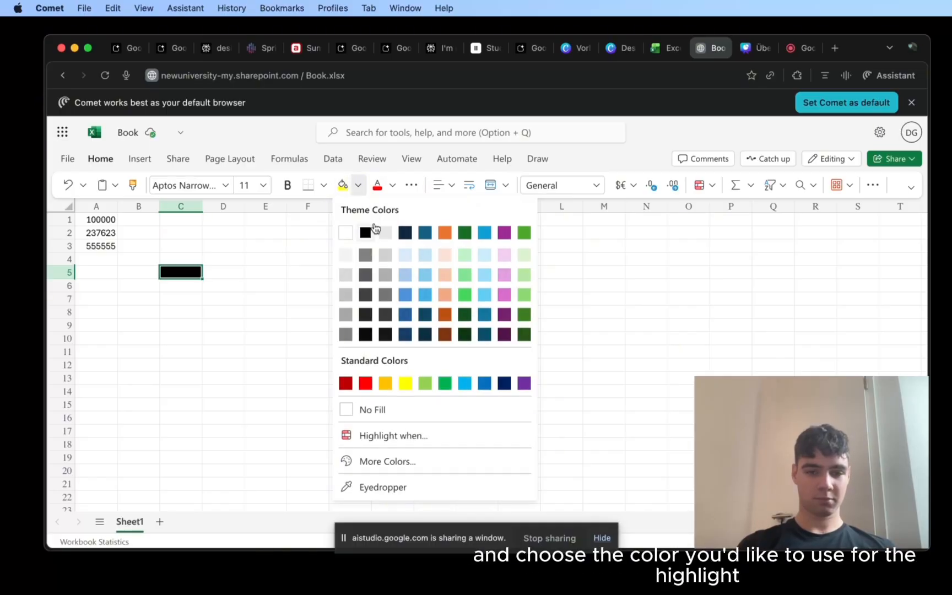
click(412, 279)
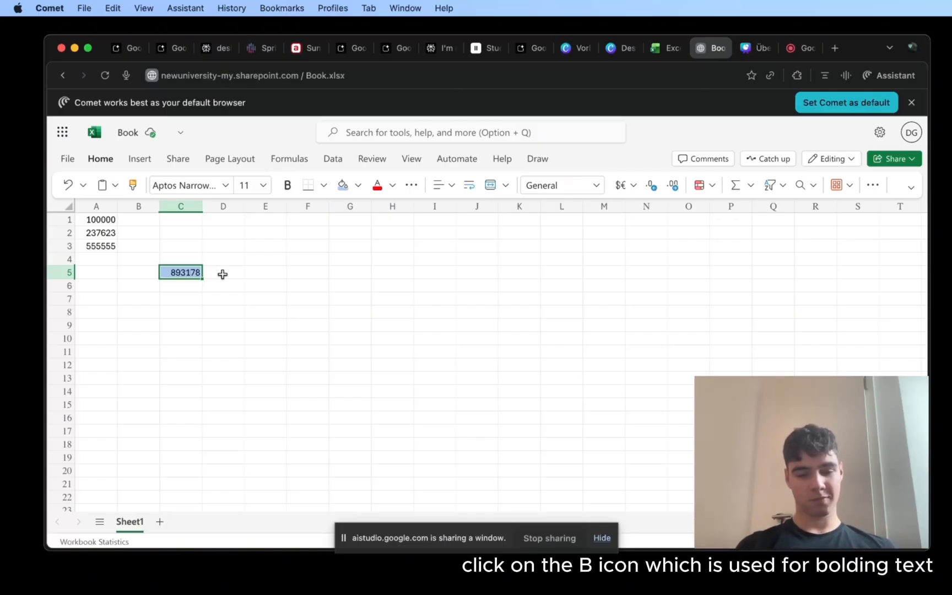
click(287, 187)
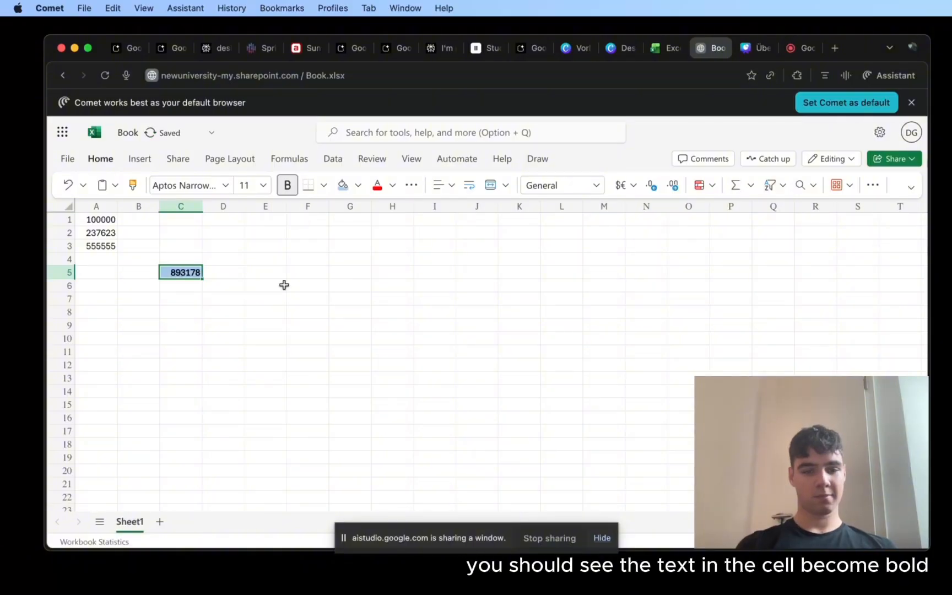
click(297, 273)
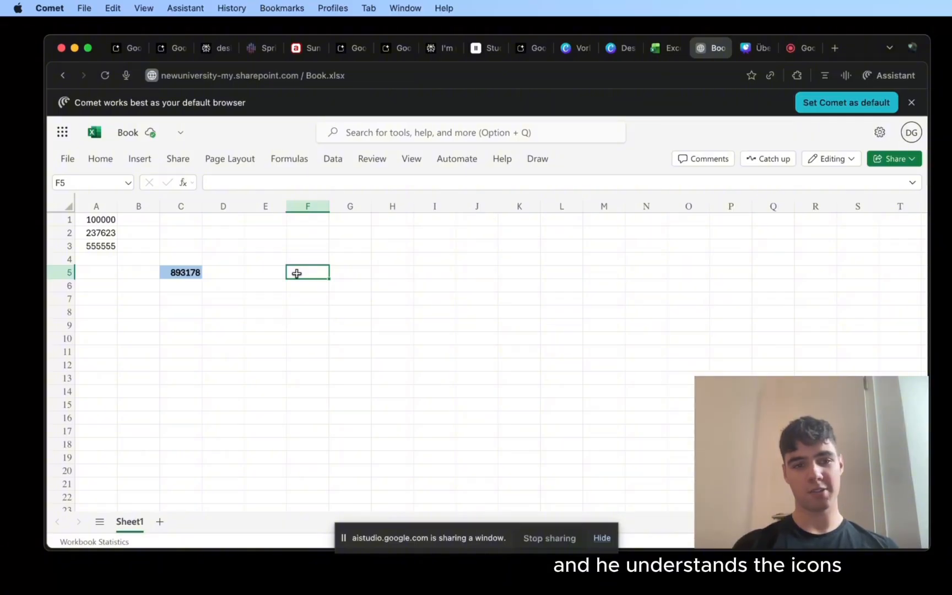
click(100, 158)
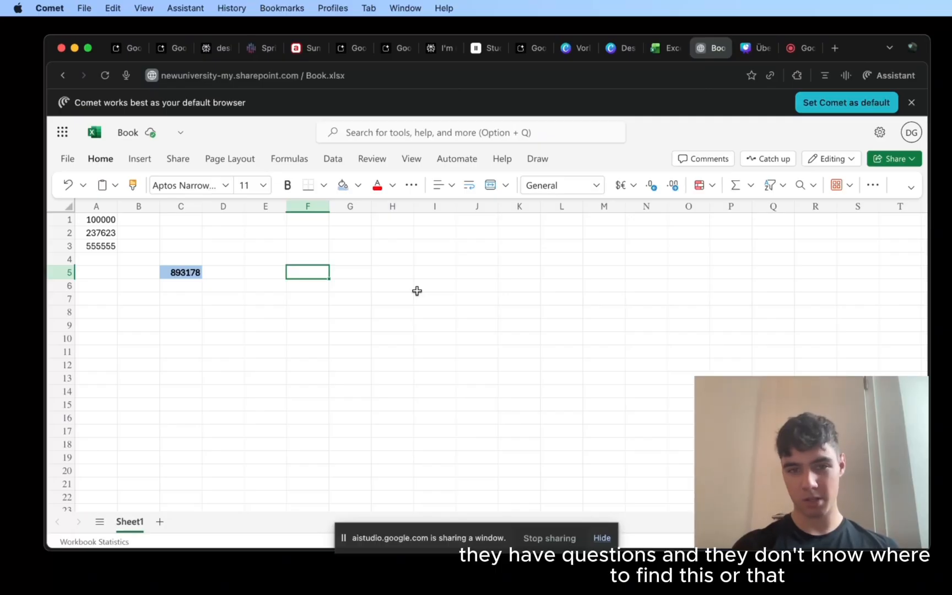
click(189, 274)
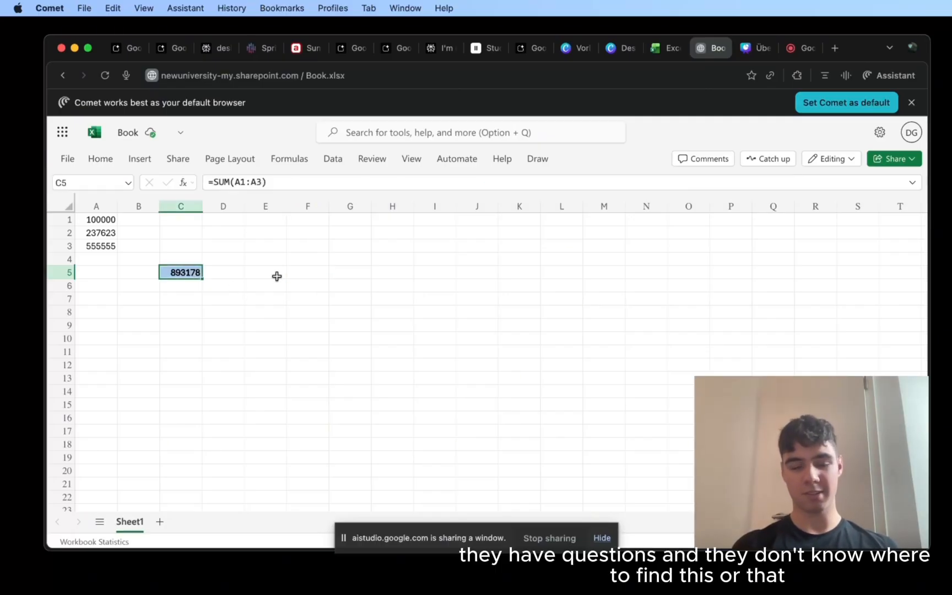
click(276, 275)
click(197, 280)
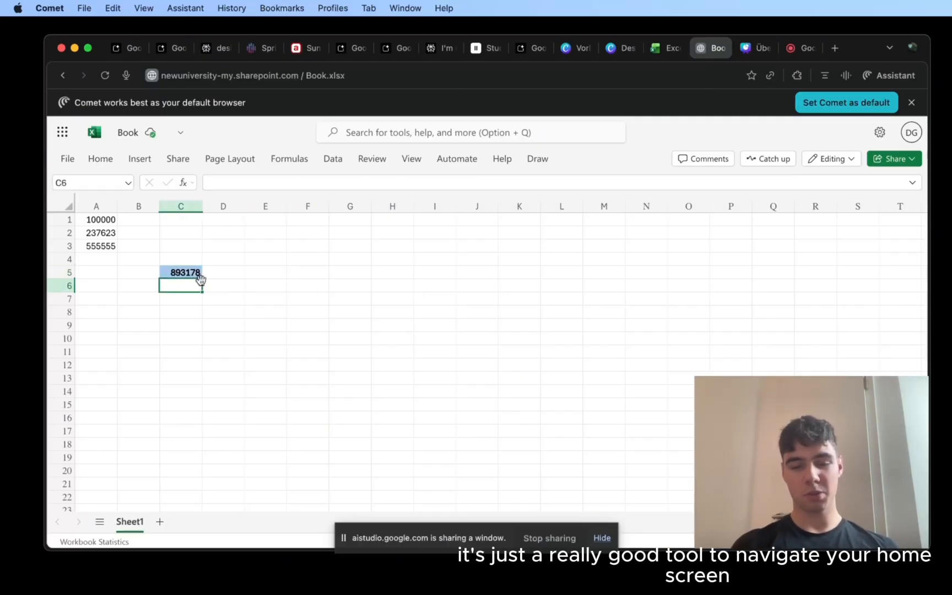
click(182, 272)
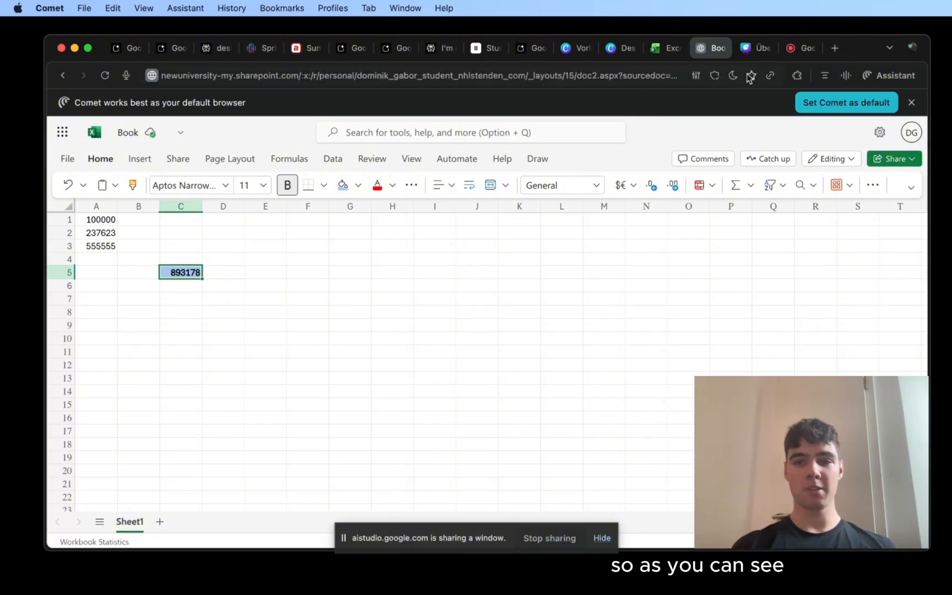
click(753, 49)
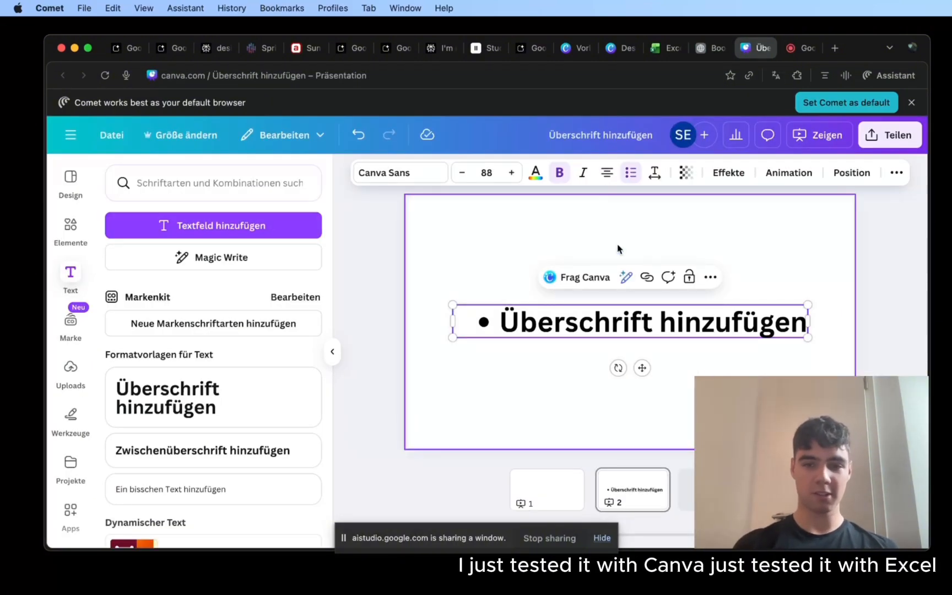
click(710, 49)
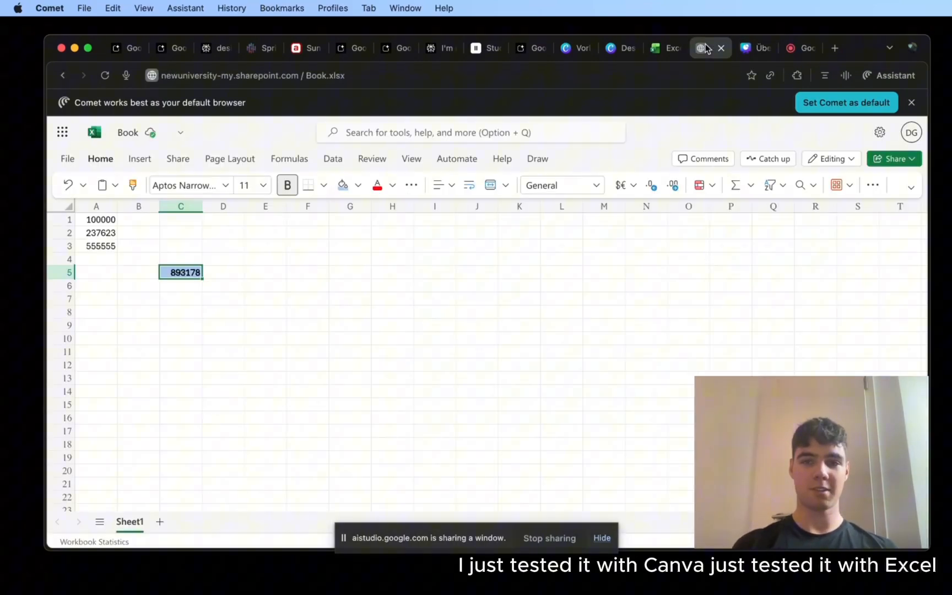
click(663, 52)
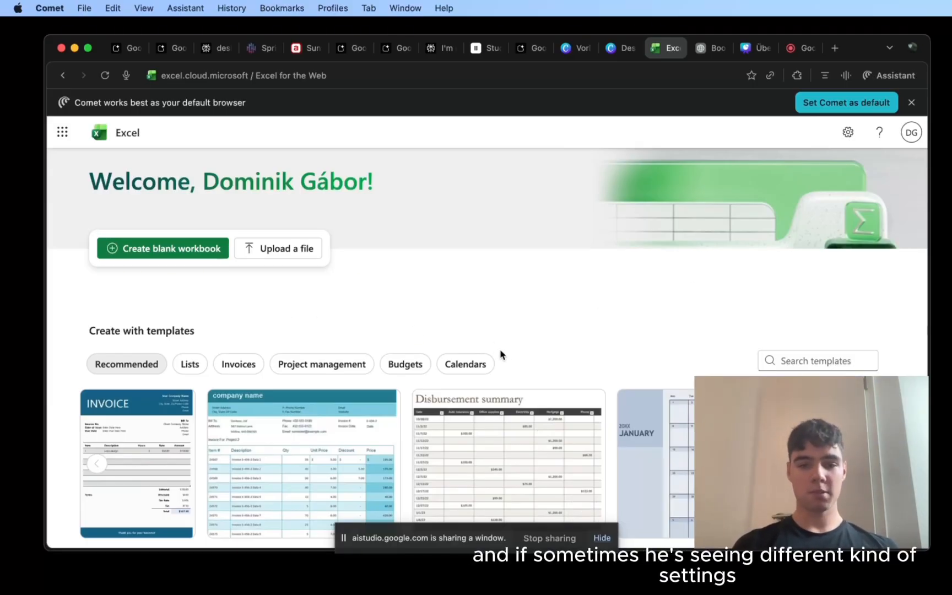
drag(488, 364, 68, 374)
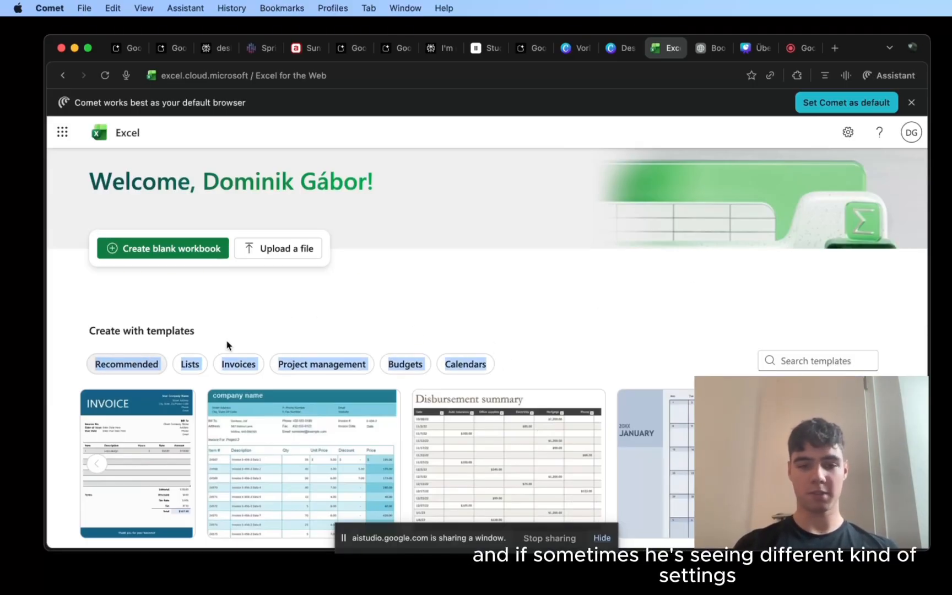
click(71, 347)
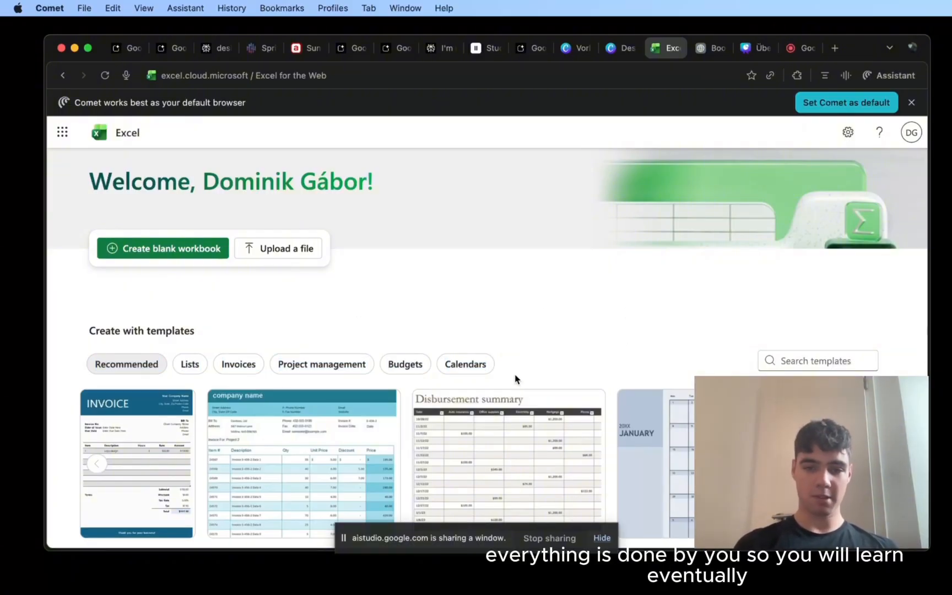
drag(507, 375, 88, 370)
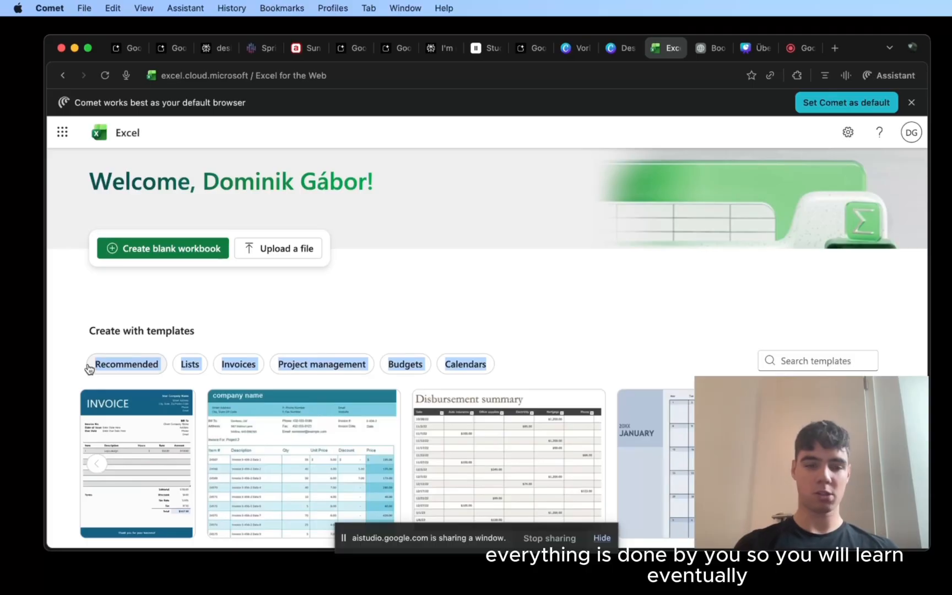
click(508, 278)
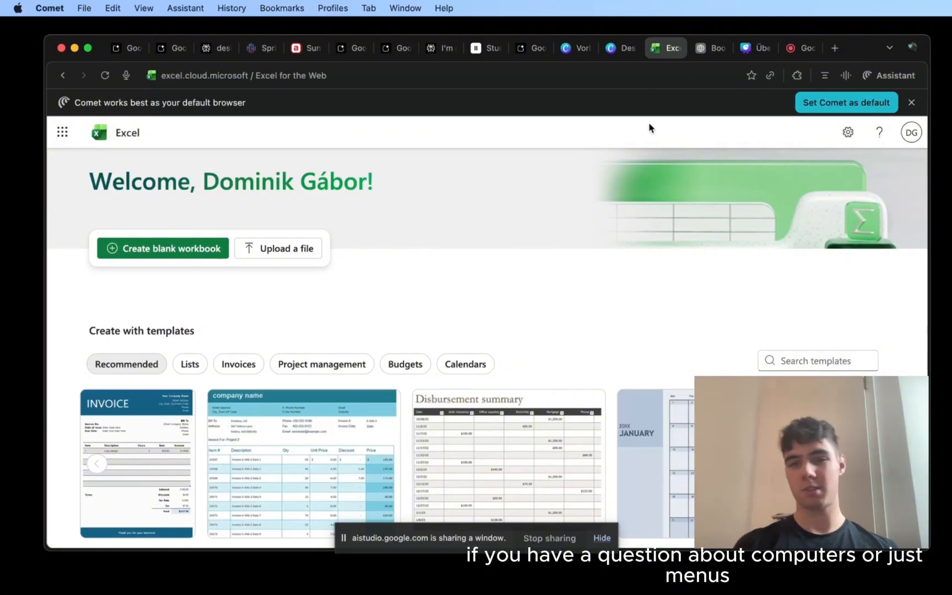
click(616, 51)
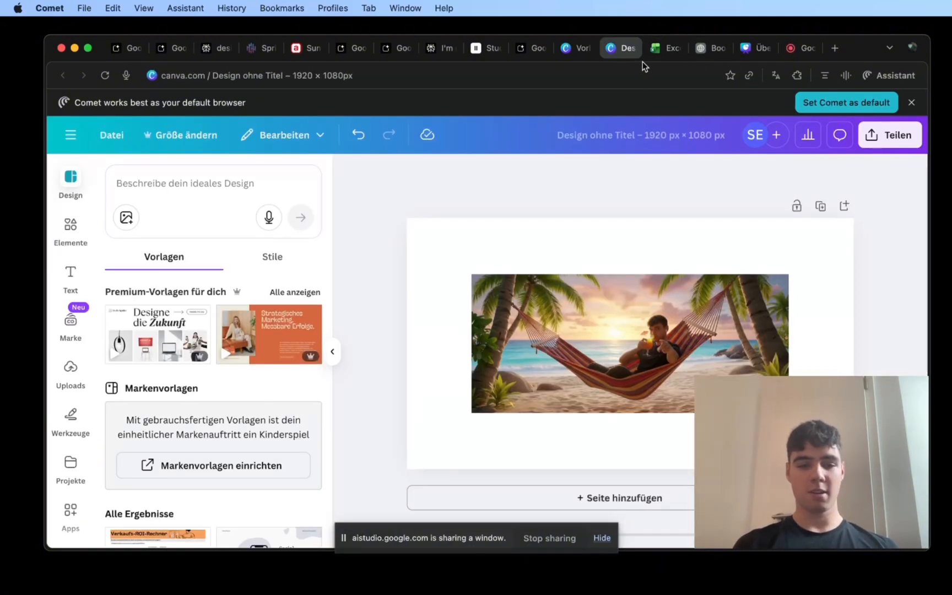
click(660, 55)
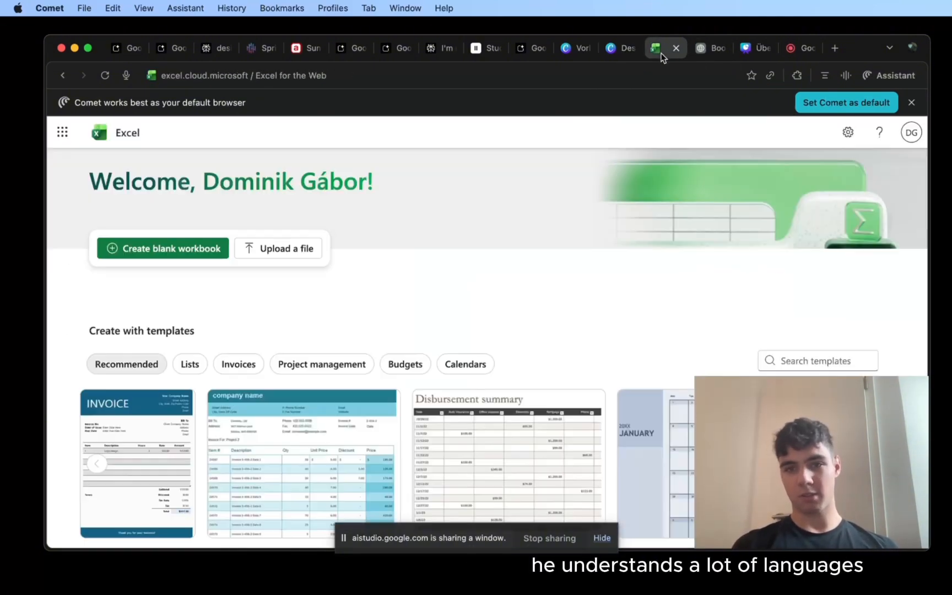
Switch to Google AI Studio and open a new live chat with Gemini 2.5 Flash Native Audio Preview 09-2025
click(802, 48)
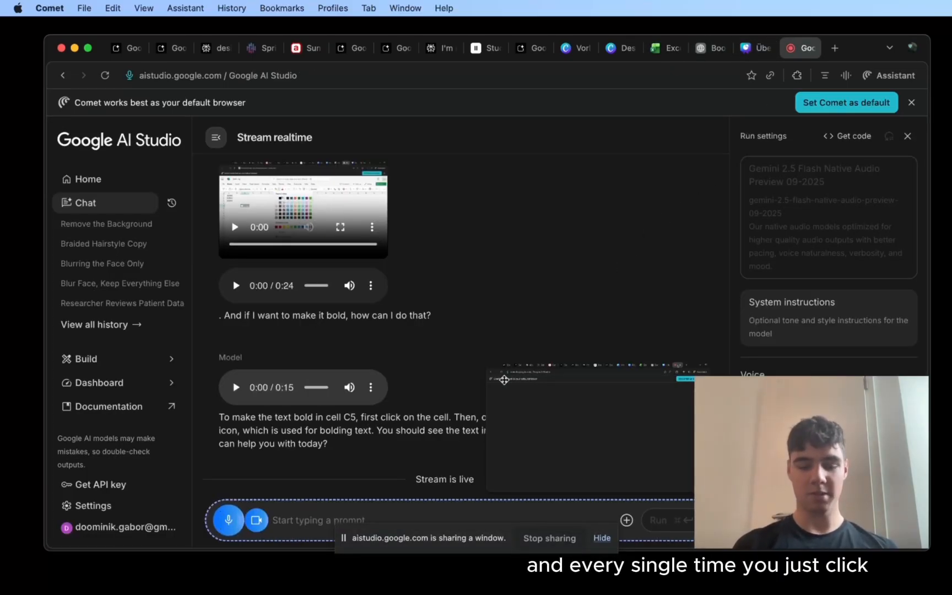
click(120, 206)
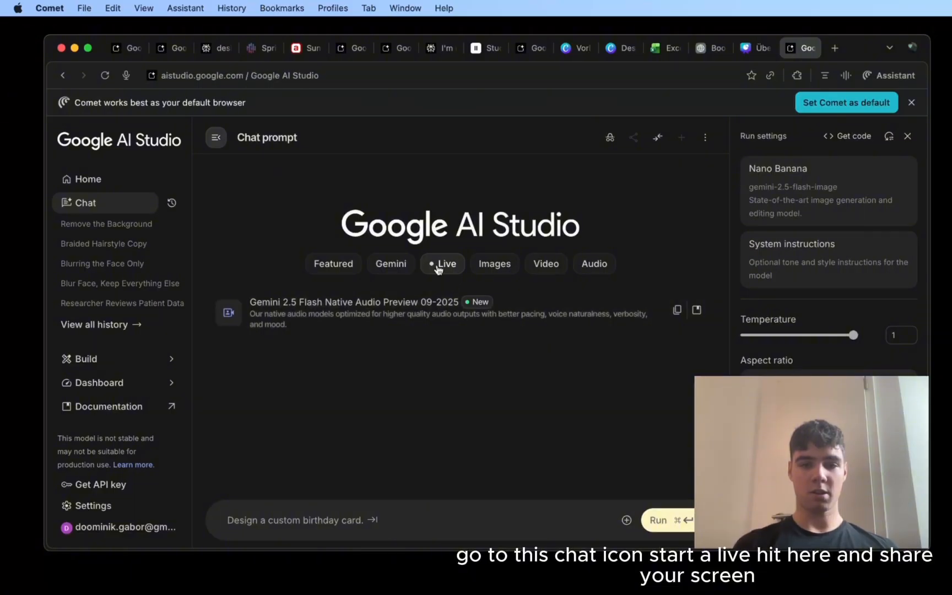
click(435, 308)
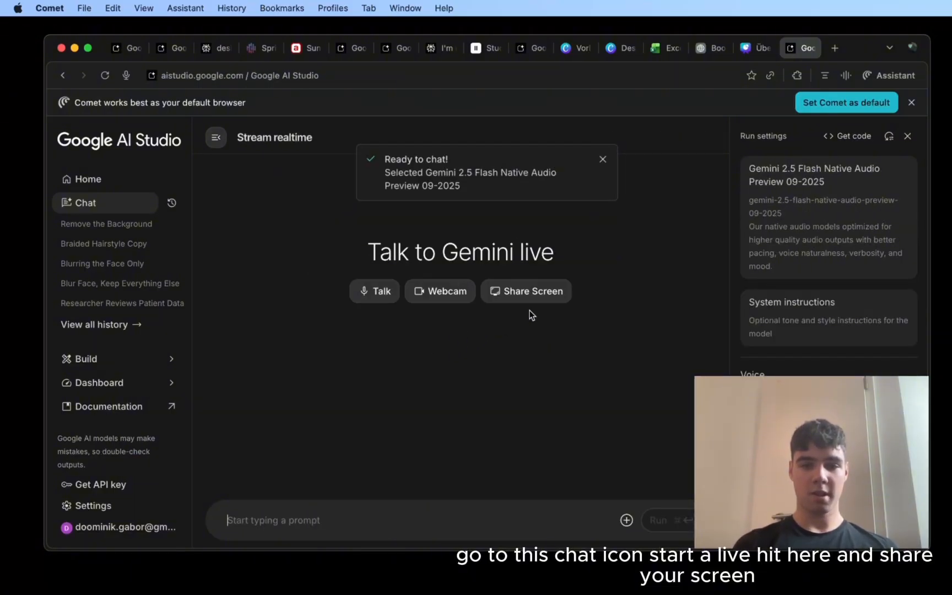